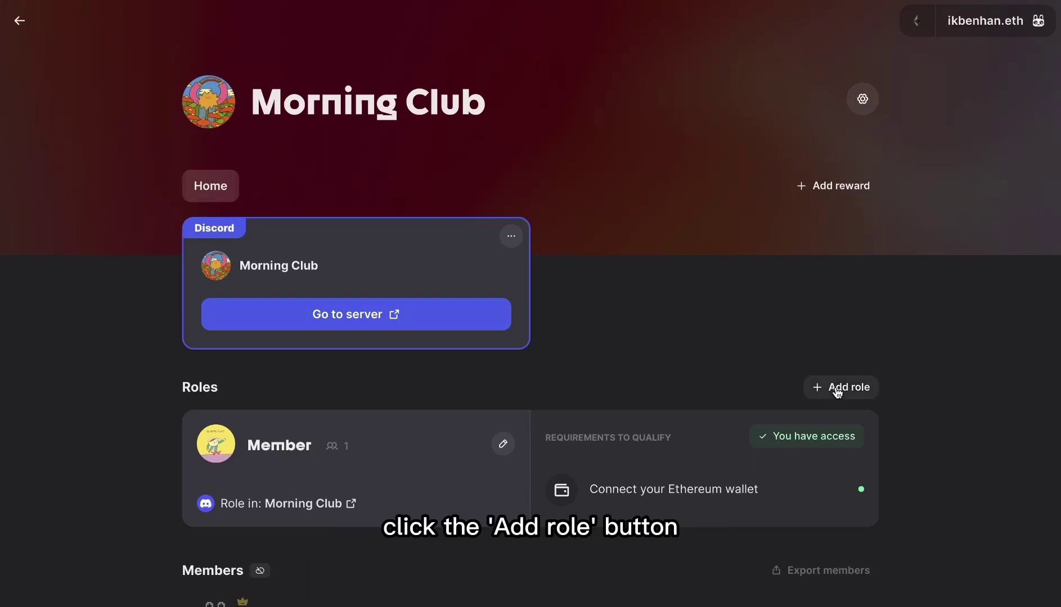
Step: Add a new role whose Discord reward guildifies the existing Contributor server role
{"action": "left_click", "coordinate": [833, 387]}
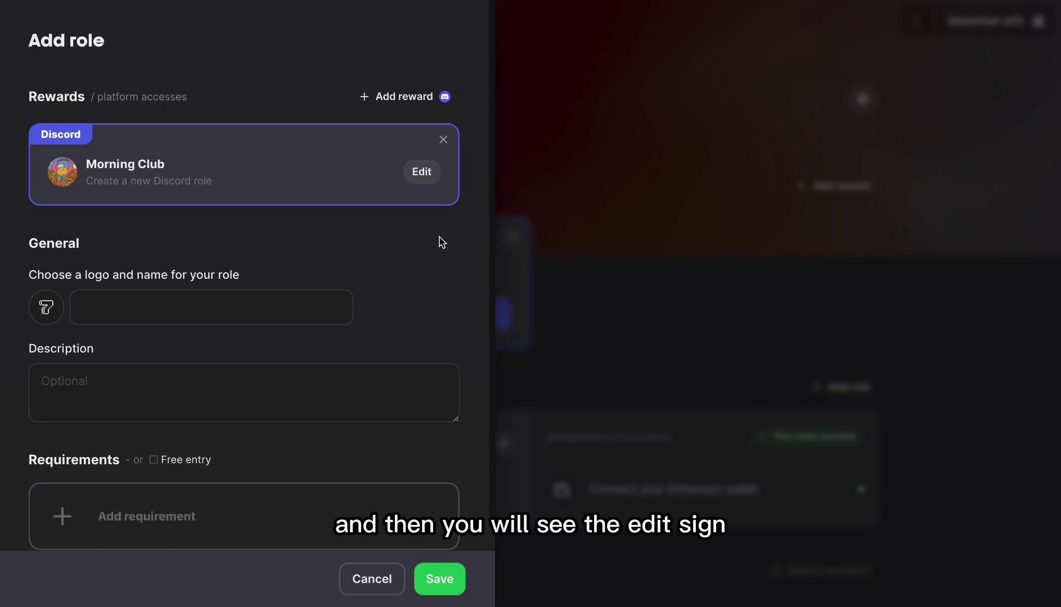
{"action": "left_click", "coordinate": [422, 174]}
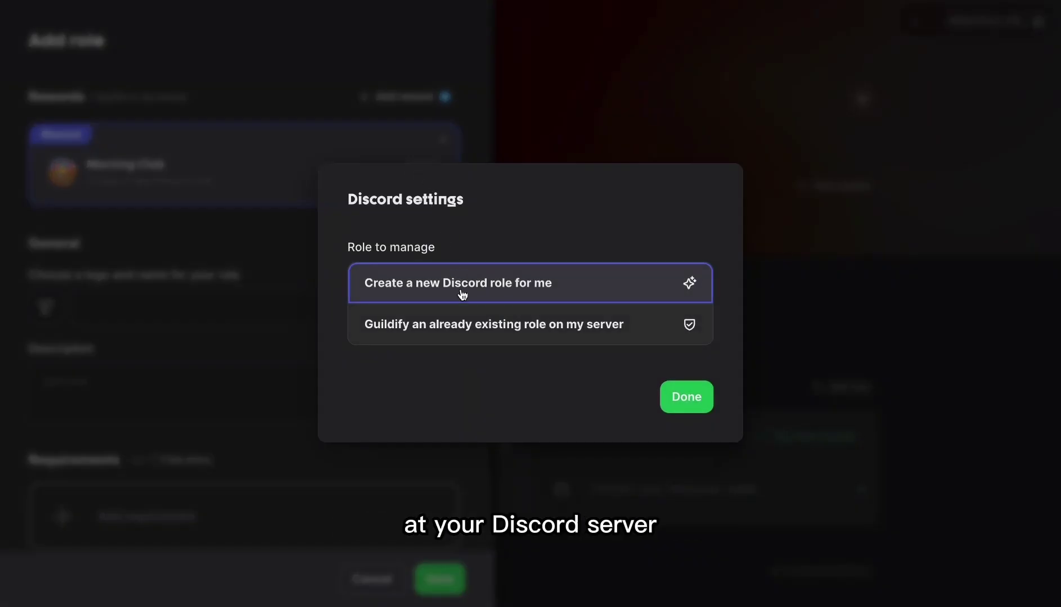
{"action": "left_click", "coordinate": [474, 338]}
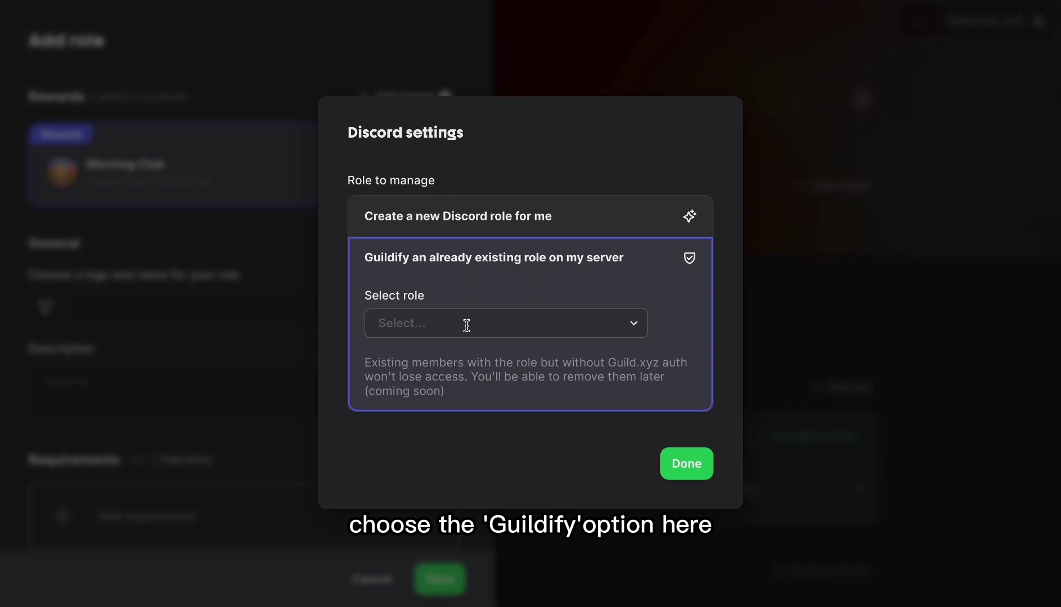
{"action": "left_click", "coordinate": [466, 325]}
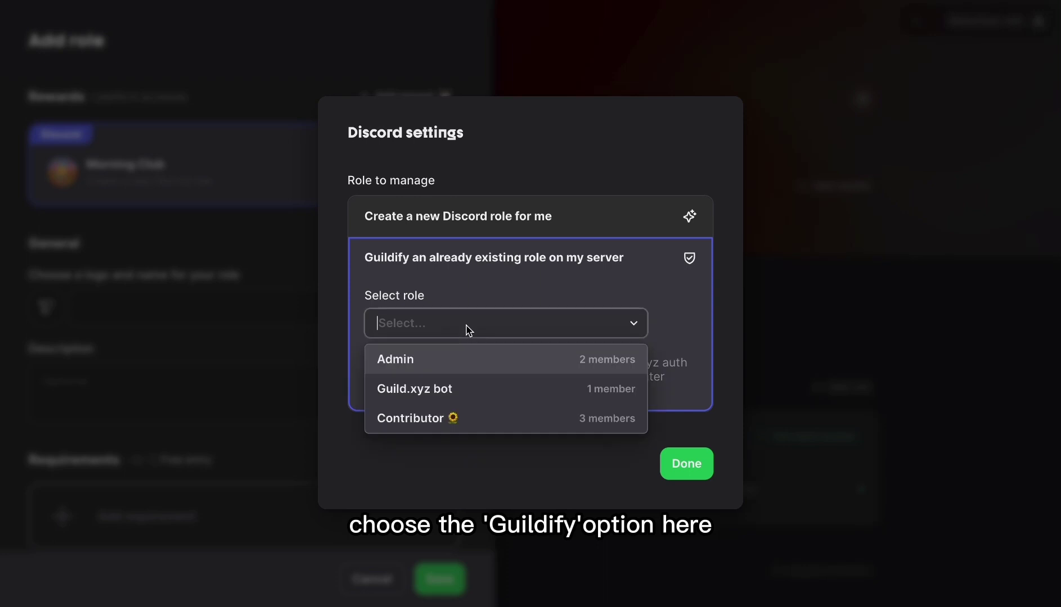
{"action": "left_click", "coordinate": [470, 422]}
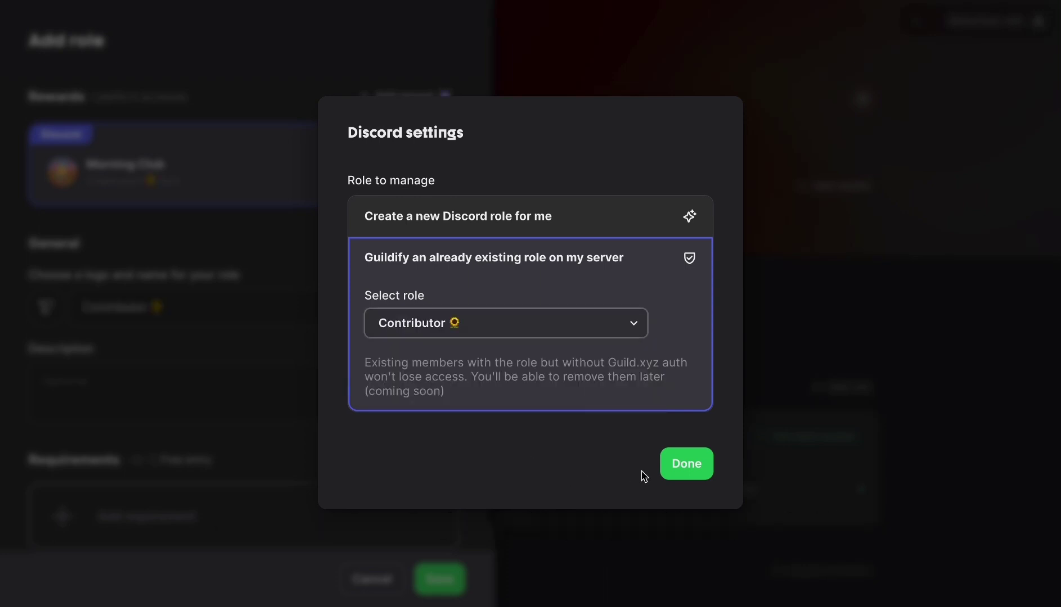
{"action": "left_click", "coordinate": [678, 469]}
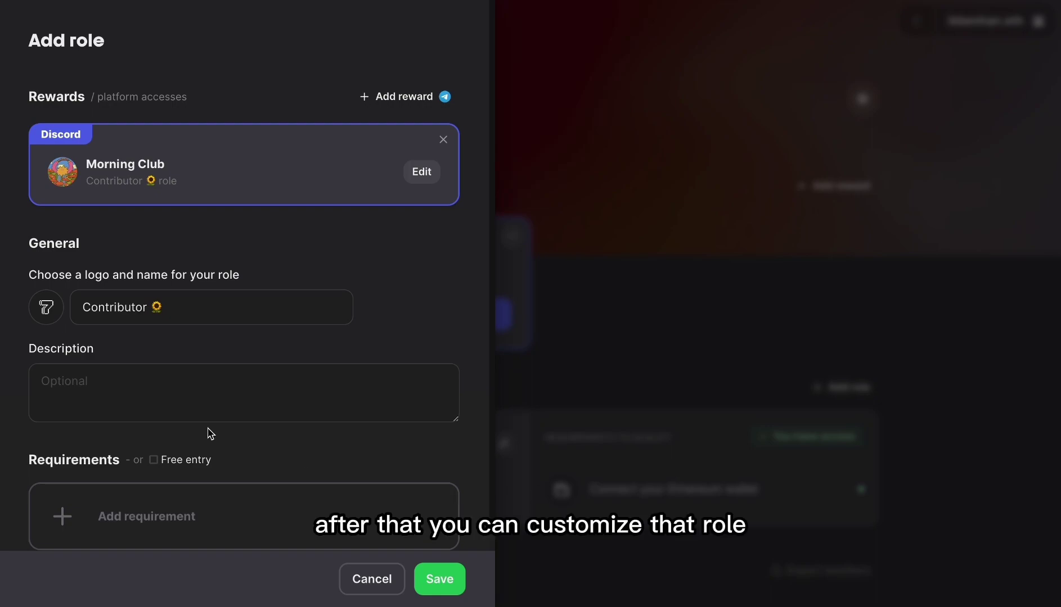
Step: Set the role's logo to the custom image mc-pfp.jpeg
{"action": "left_click", "coordinate": [47, 307]}
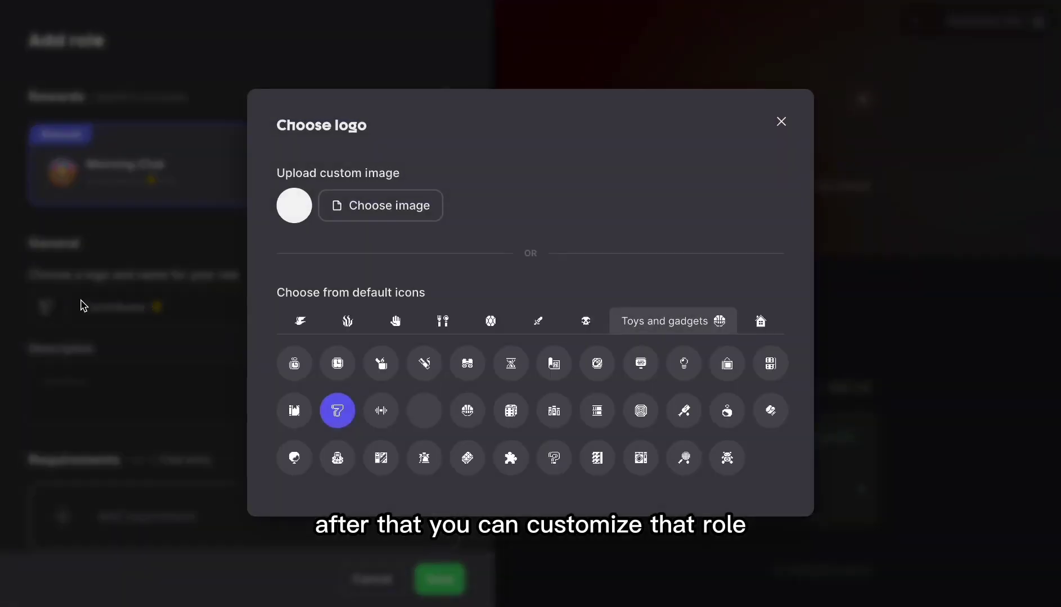
{"action": "left_click", "coordinate": [358, 214]}
{"action": "left_click", "coordinate": [413, 194]}
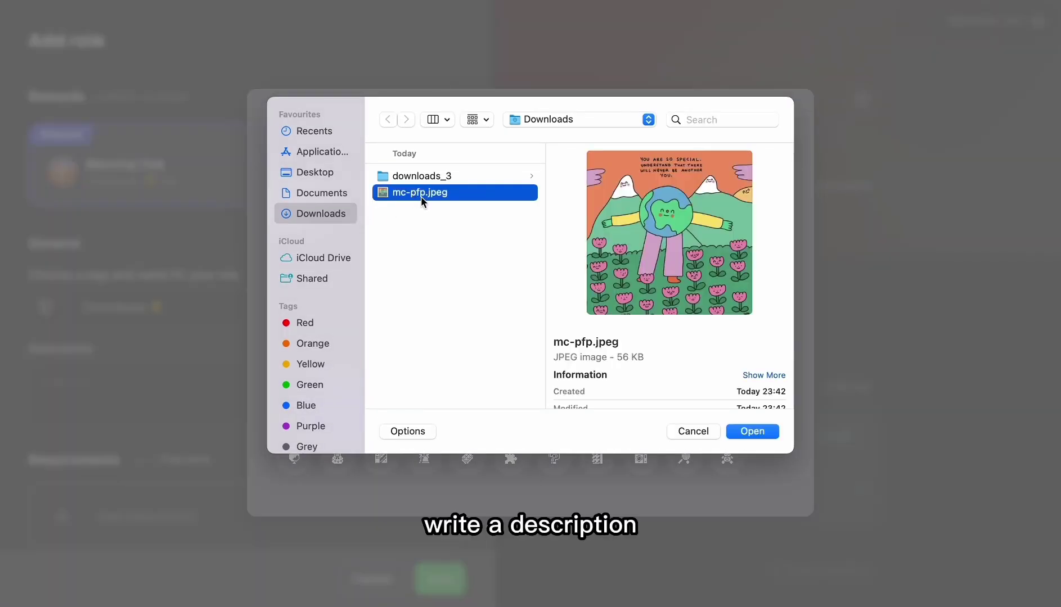
{"action": "left_click", "coordinate": [749, 432]}
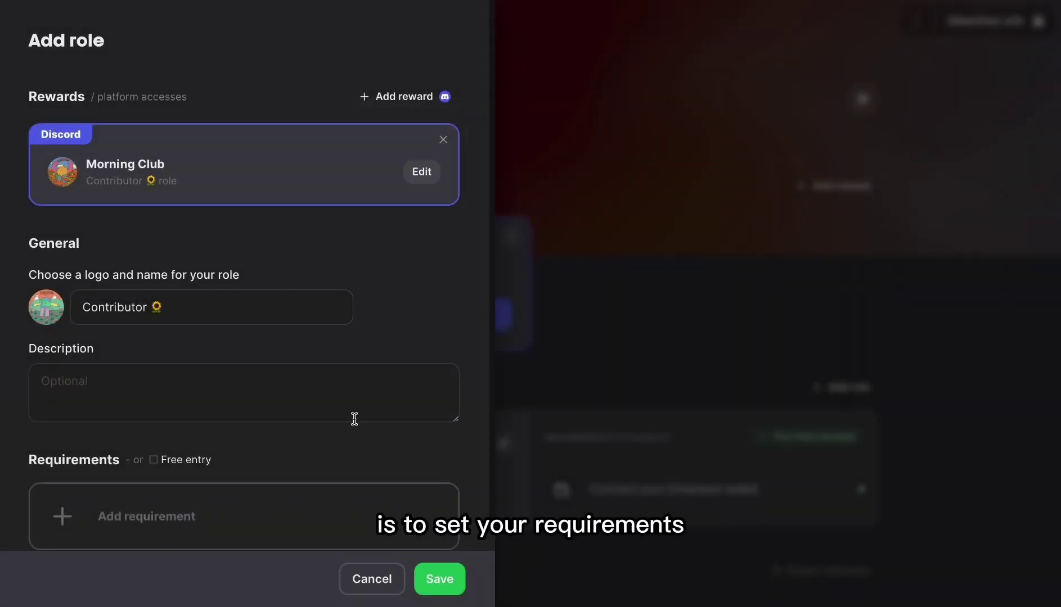
{"action": "scroll", "coordinate": [349, 413], "scroll_direction": "down", "scroll_amount": 1}
Step: Add a Twitter 'Bio includes text' requirement with the sunflower emoji 🌻 as the text
{"action": "left_click", "coordinate": [235, 499]}
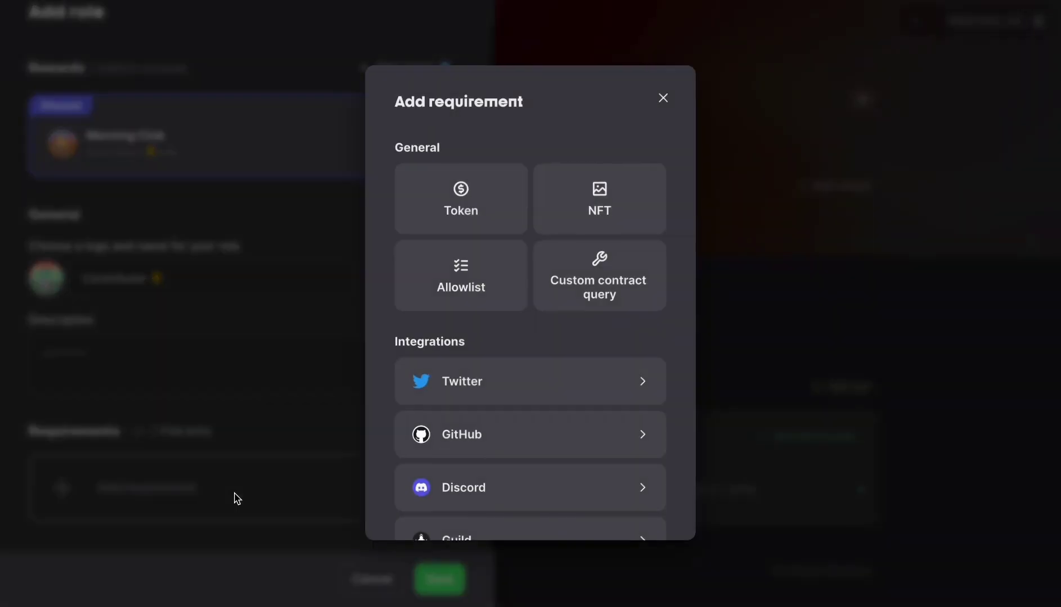
{"action": "left_click", "coordinate": [481, 384]}
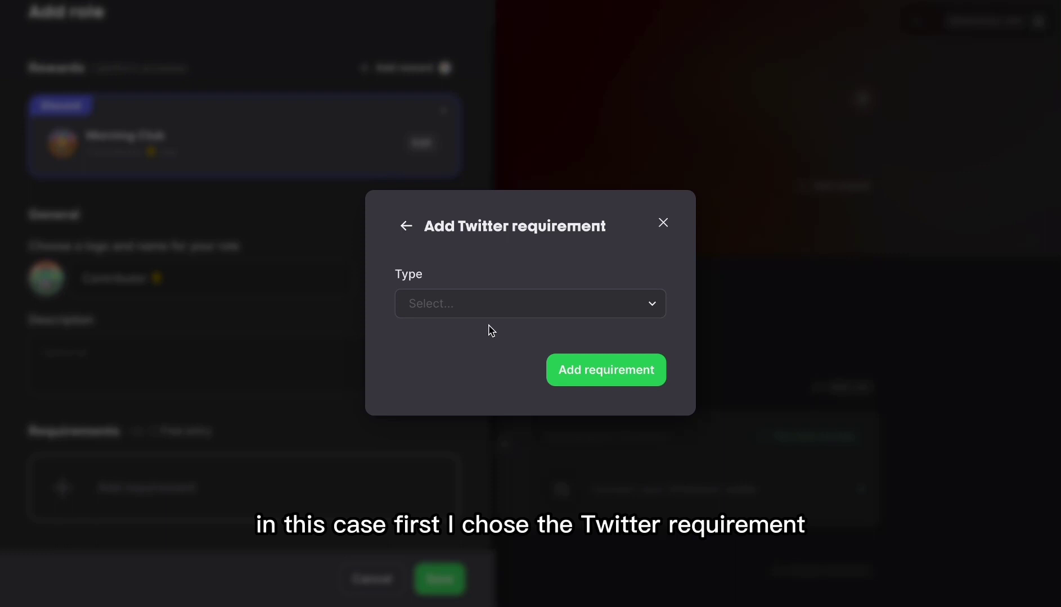
{"action": "left_click", "coordinate": [490, 303]}
{"action": "left_click", "coordinate": [486, 430]}
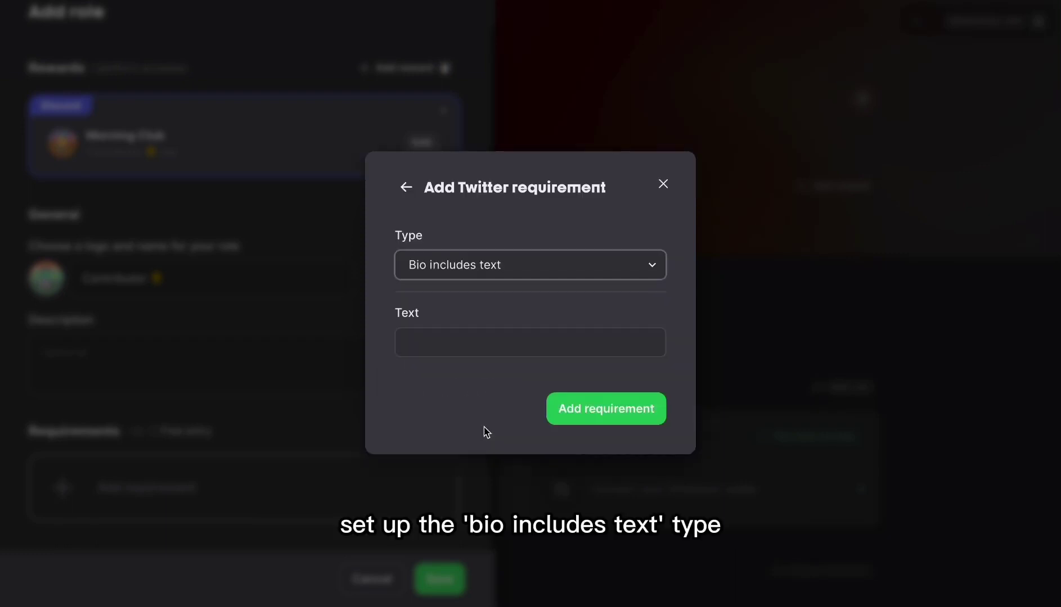
{"action": "left_click", "coordinate": [467, 337]}
{"action": "key", "text": "ctrl+super+space"}
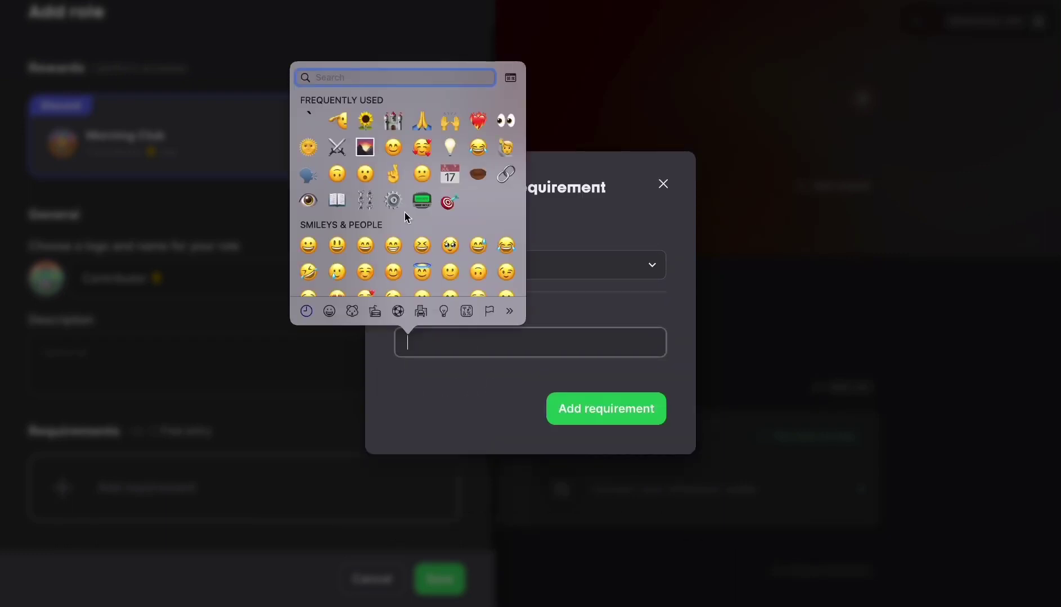
{"action": "left_click", "coordinate": [363, 124]}
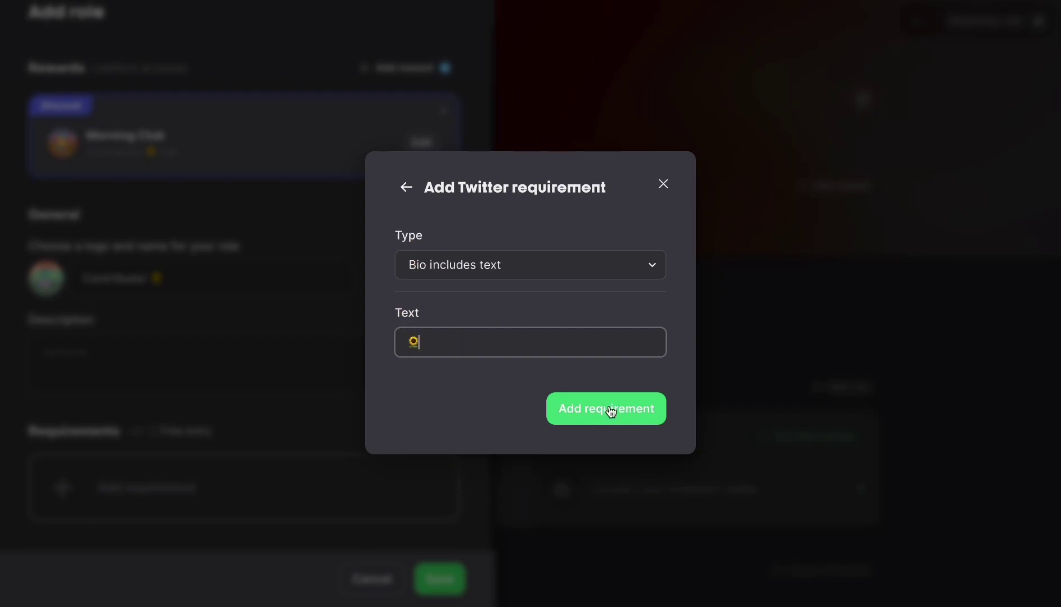
{"action": "left_click", "coordinate": [610, 412]}
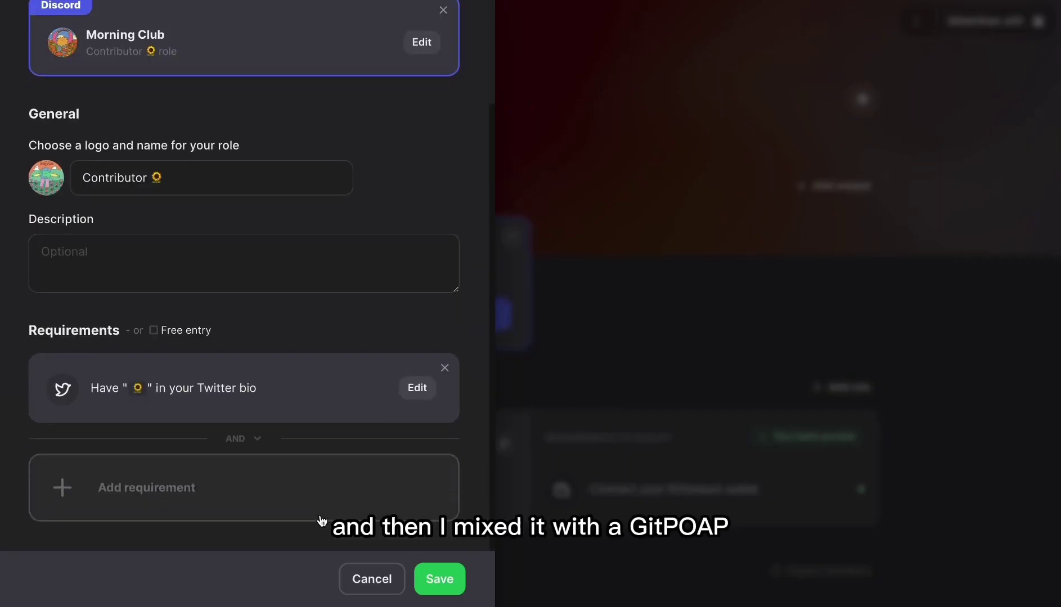
Step: Add a GitPOAP requirement for owning the 2022 GitPOAP Designer GitPOAP
{"action": "left_click", "coordinate": [221, 496]}
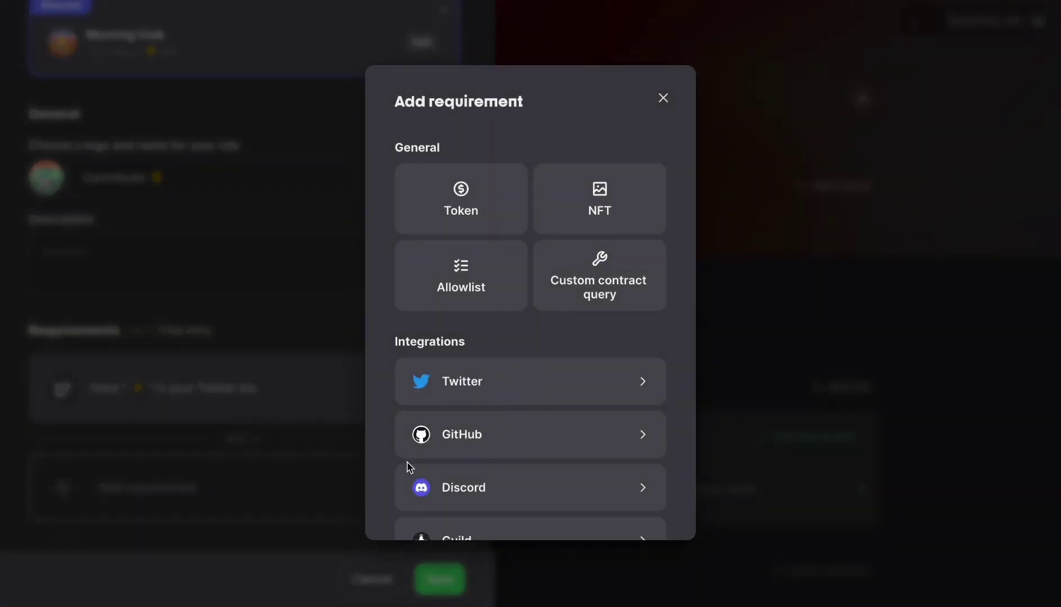
{"action": "scroll", "coordinate": [407, 467], "scroll_direction": "down", "scroll_amount": 3}
{"action": "scroll", "coordinate": [407, 469], "scroll_direction": "down", "scroll_amount": 2}
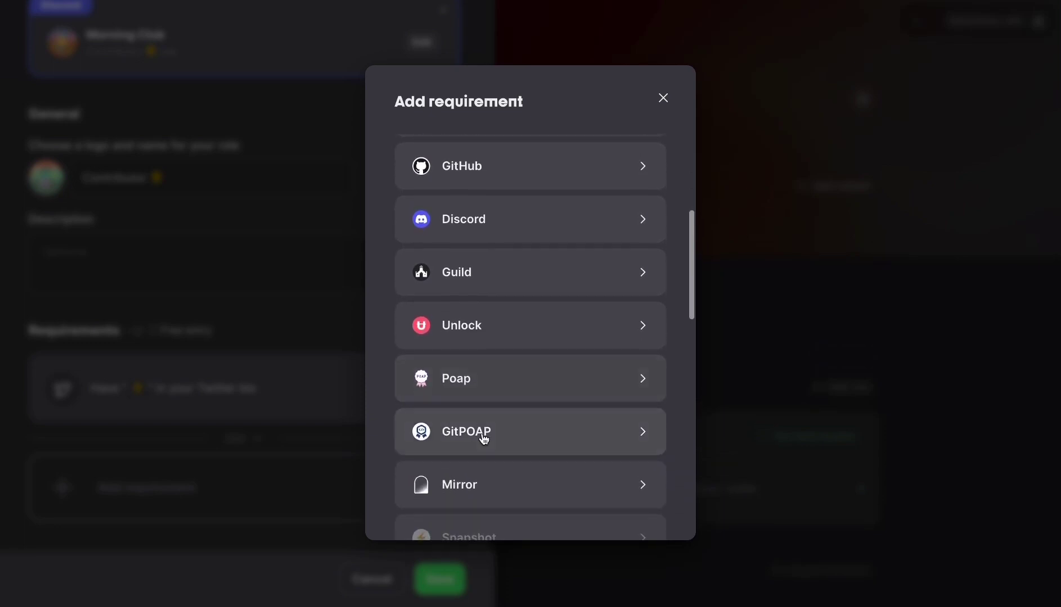
{"action": "left_click", "coordinate": [483, 439]}
{"action": "left_click", "coordinate": [473, 341]}
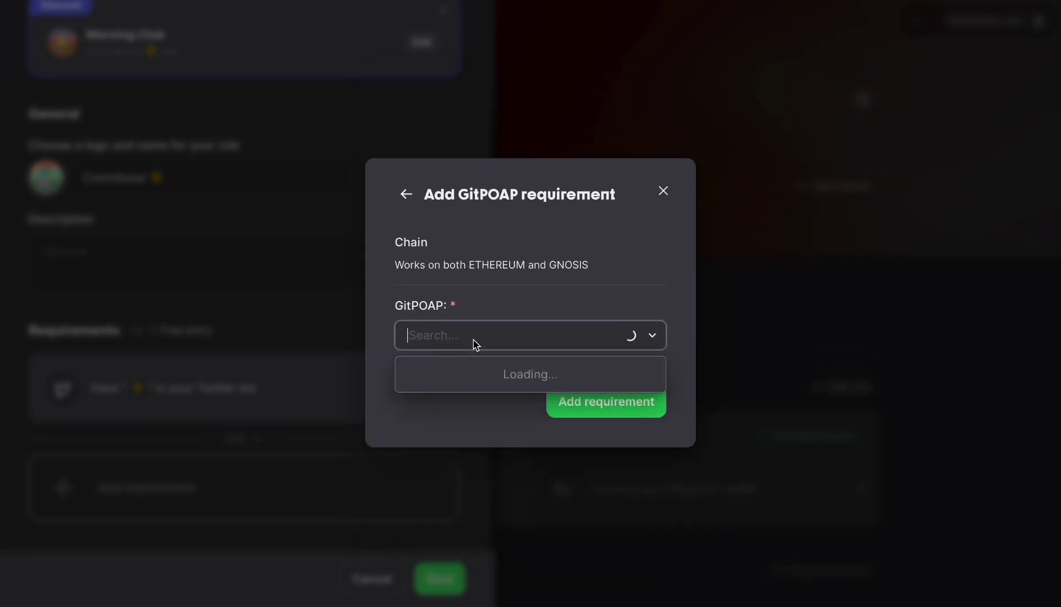
{"action": "type", "text": "gitpoap"}
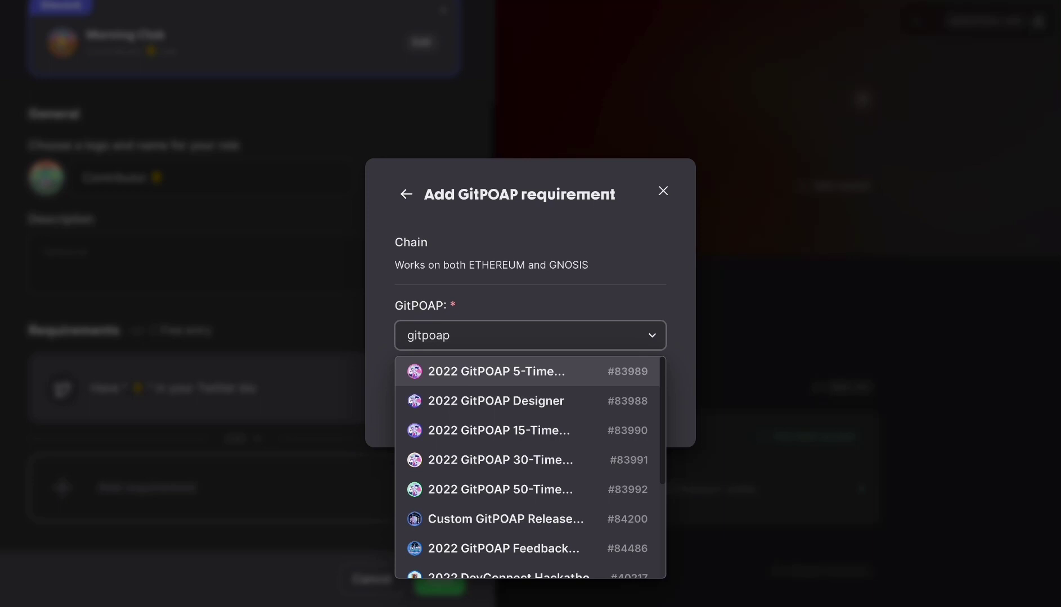
{"action": "left_click", "coordinate": [508, 402]}
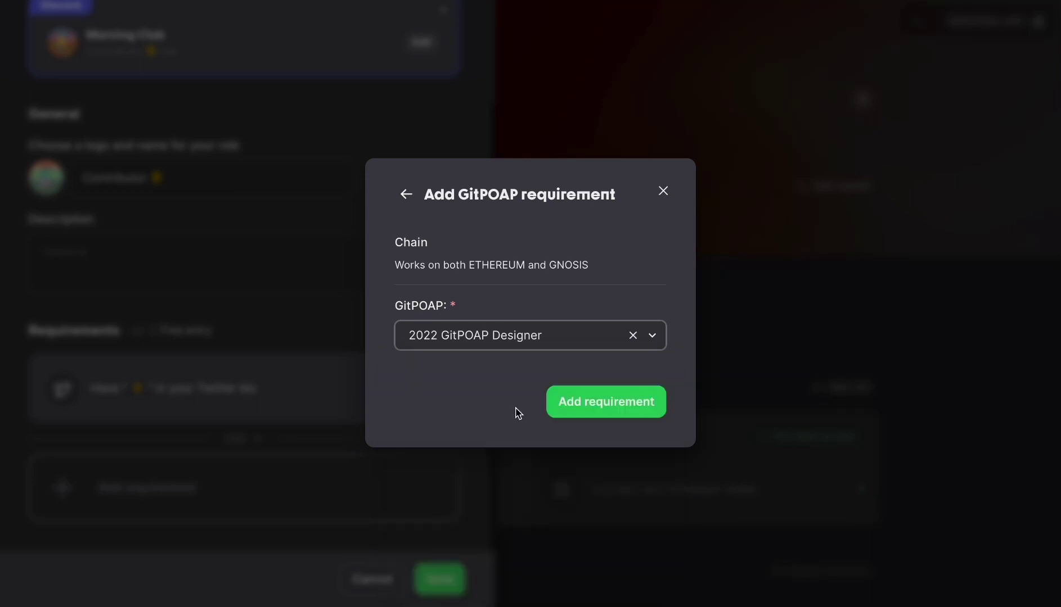
{"action": "left_click", "coordinate": [610, 405]}
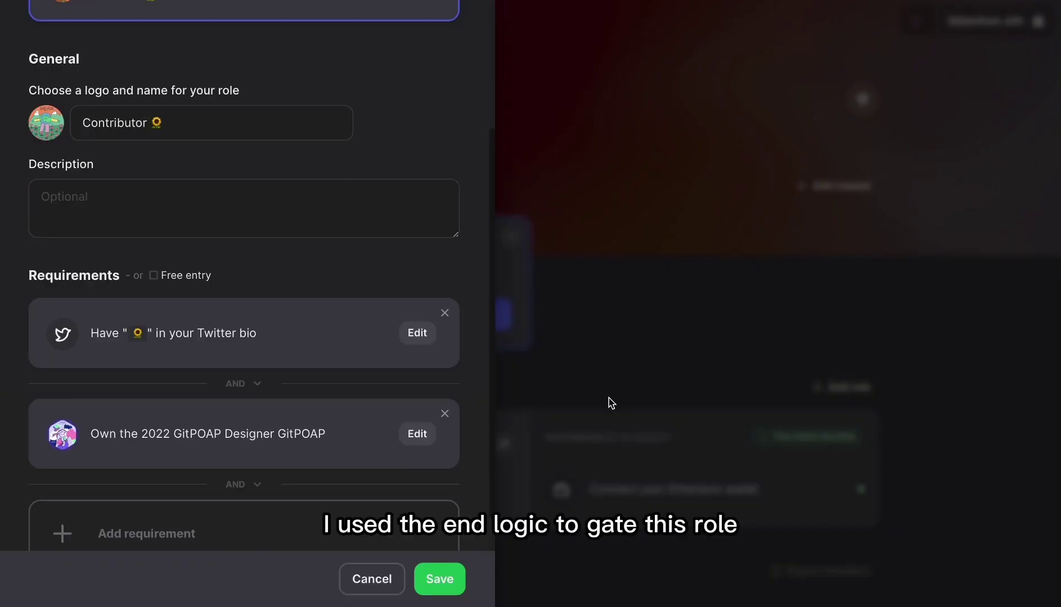
{"action": "scroll", "coordinate": [467, 510], "scroll_direction": "down", "scroll_amount": 1}
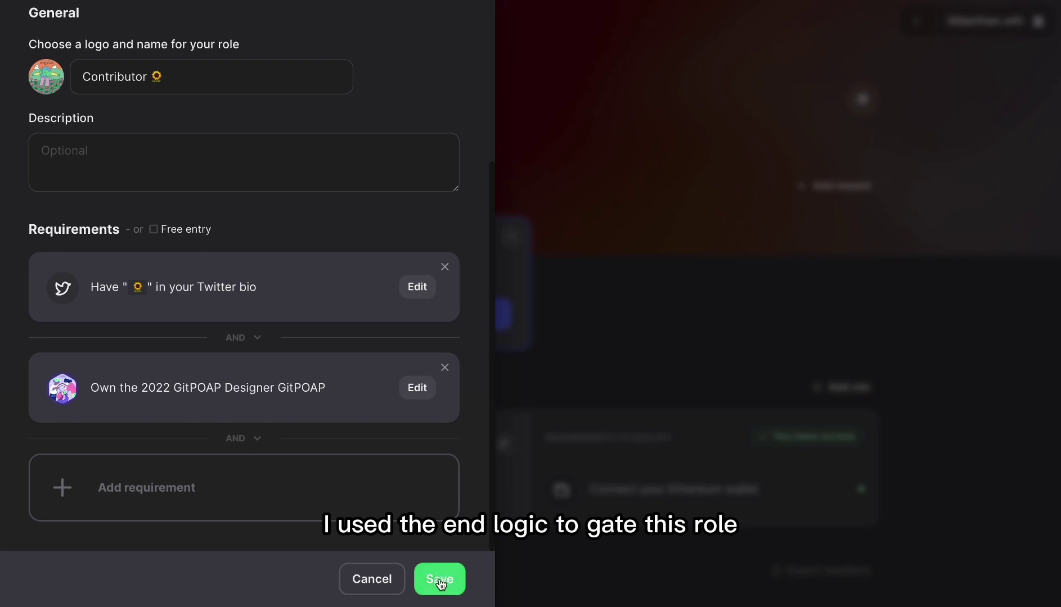
Step: Save the Contributor 🌻 role to the Morning Club guild
{"action": "left_click", "coordinate": [439, 579]}
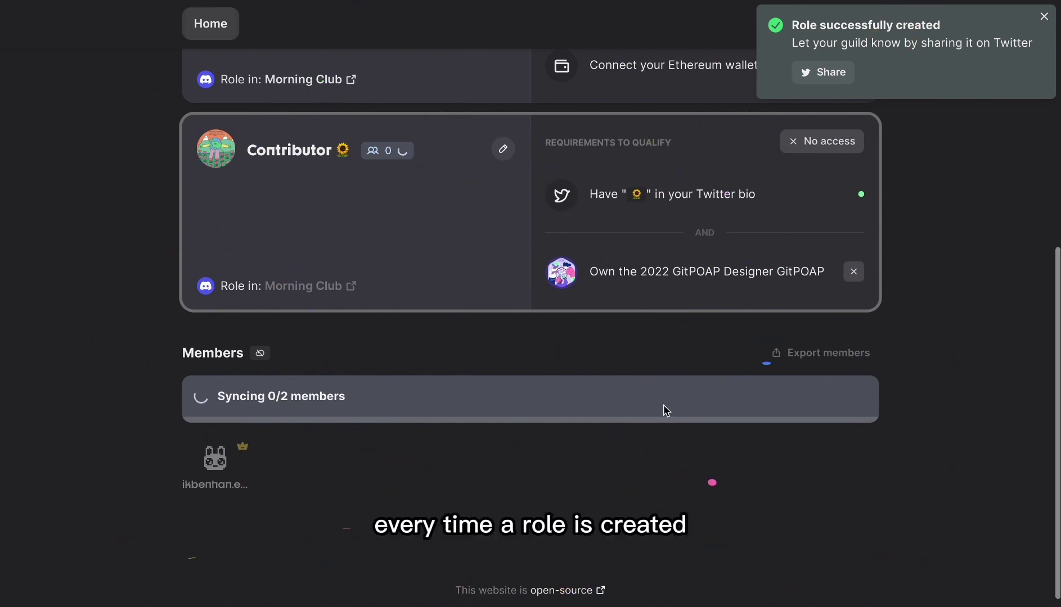
{"action": "scroll", "coordinate": [664, 406], "scroll_direction": "up", "scroll_amount": 2}
{"action": "scroll", "coordinate": [663, 407], "scroll_direction": "up", "scroll_amount": 1}
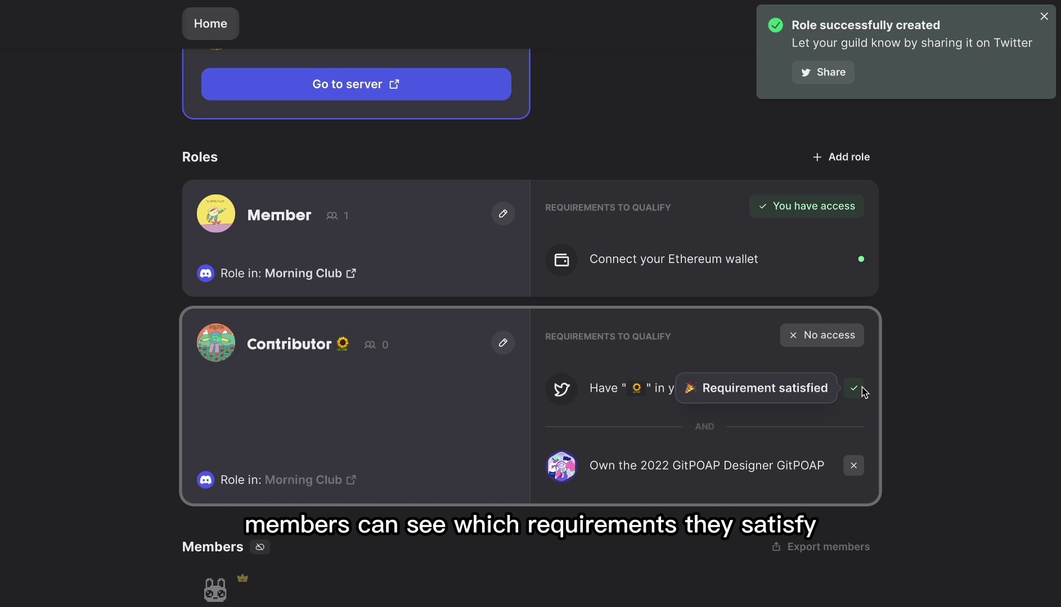
{"action": "mouse_move", "coordinate": [853, 272]}
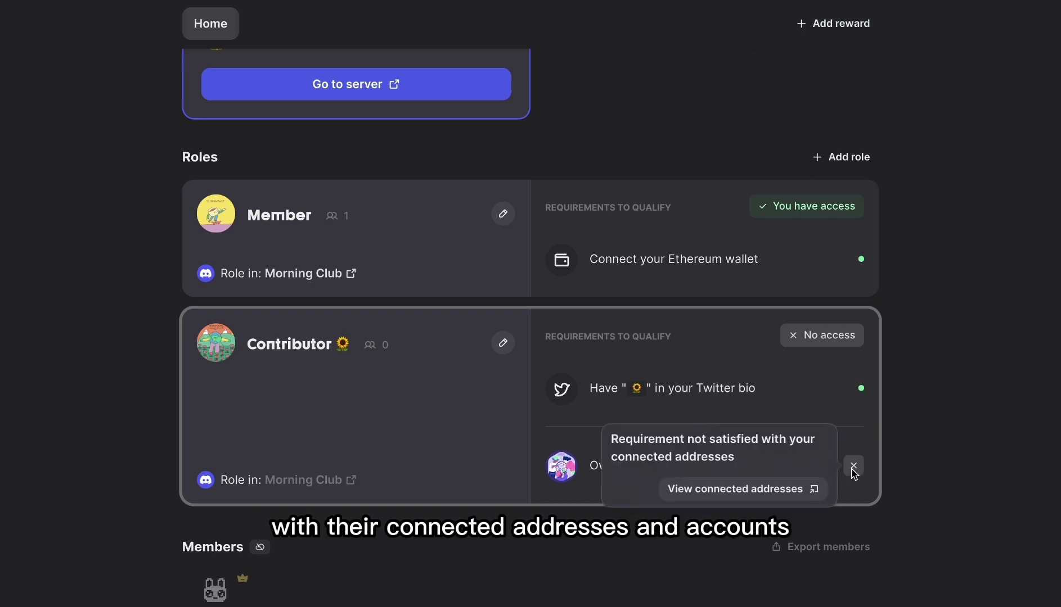
{"action": "scroll", "coordinate": [854, 474], "scroll_direction": "up", "scroll_amount": 4}
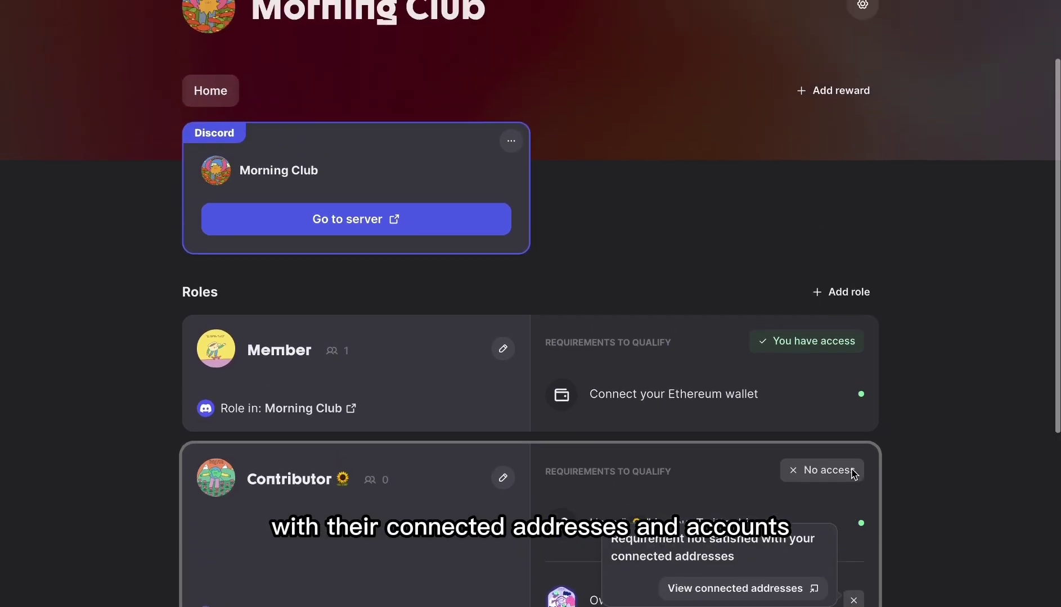